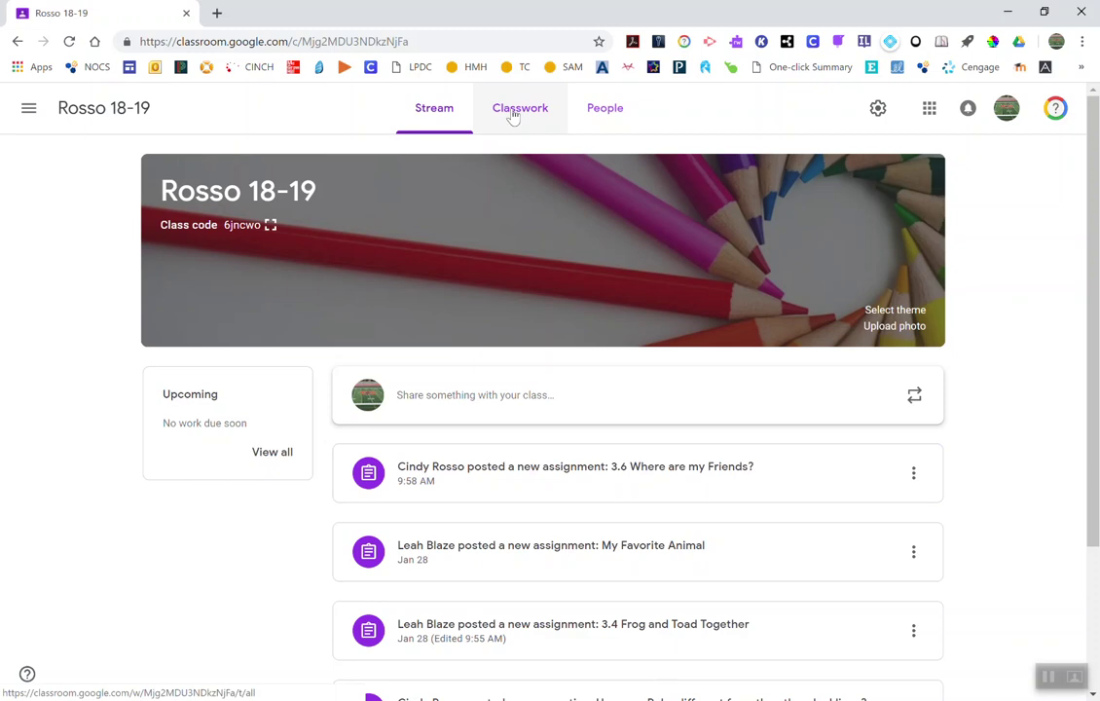
- Open the student work for the 3.6 Where are my Friends? assignment and view the first student's document, closing it when done
{"action": "left_click", "coordinate": [513, 112]}
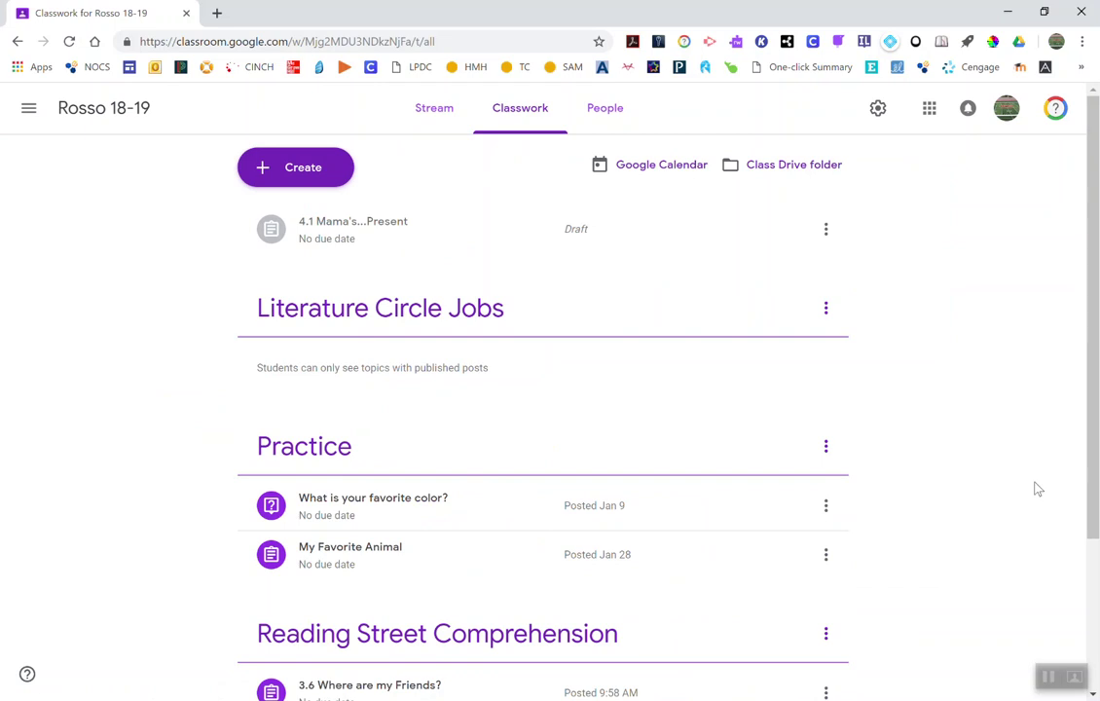
{"action": "scroll", "coordinate": [1038, 487], "scroll_direction": "down", "scroll_amount": 2}
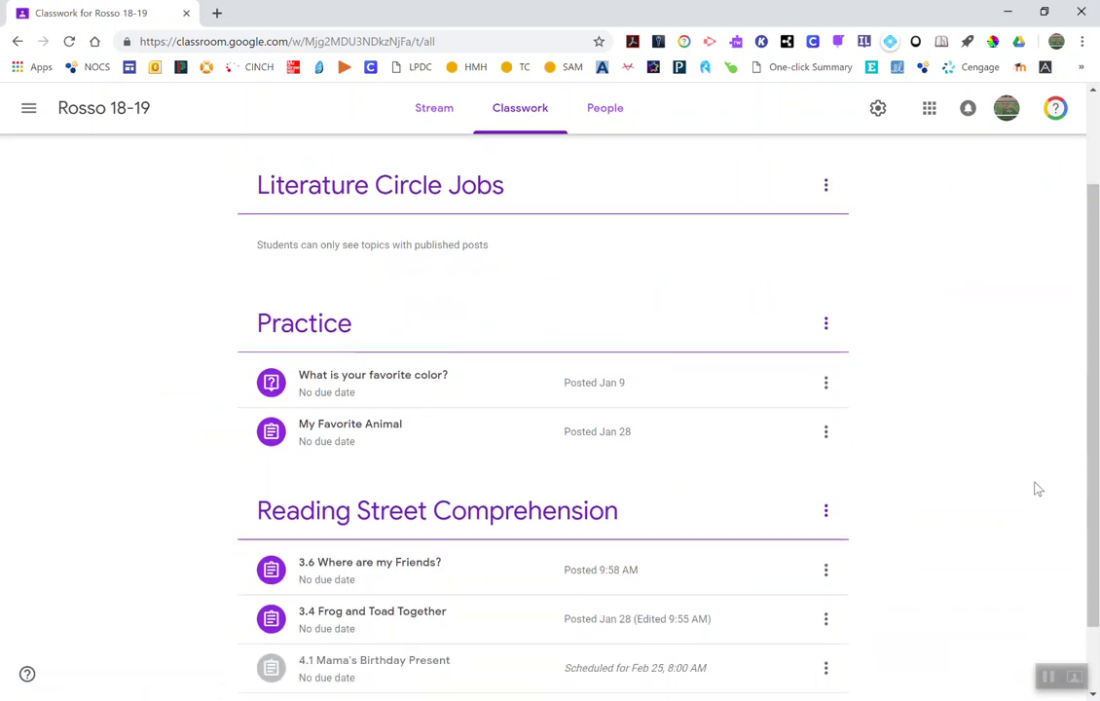
{"action": "left_click", "coordinate": [512, 582]}
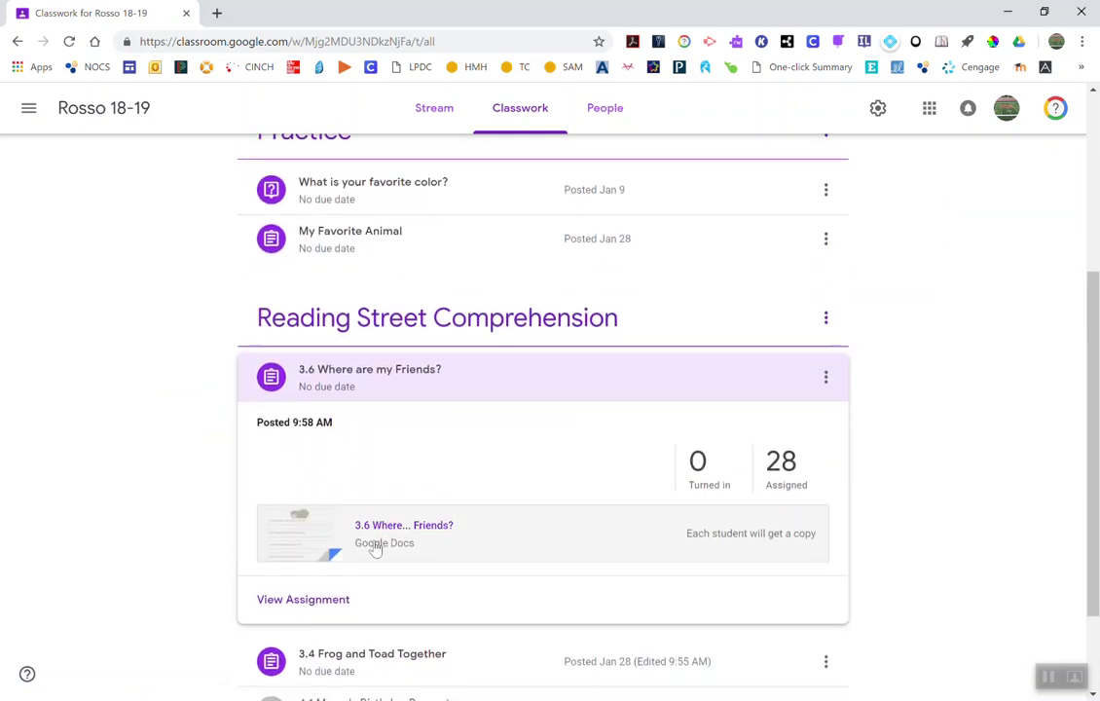
{"action": "left_click", "coordinate": [784, 470]}
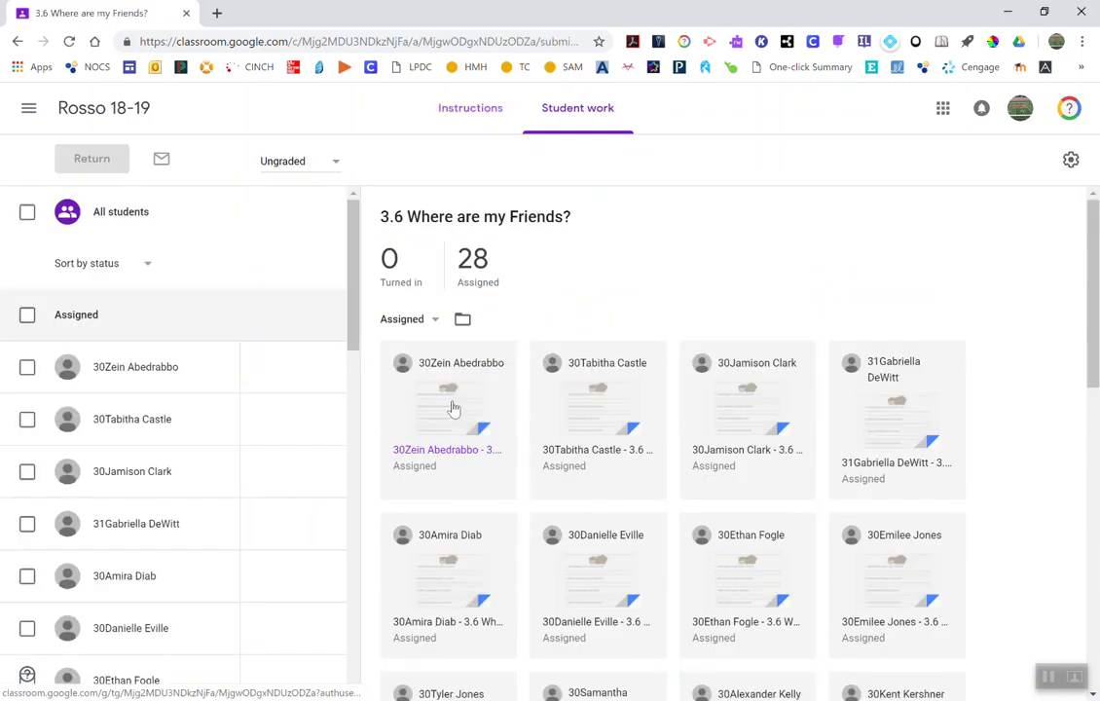
{"action": "left_click", "coordinate": [452, 410]}
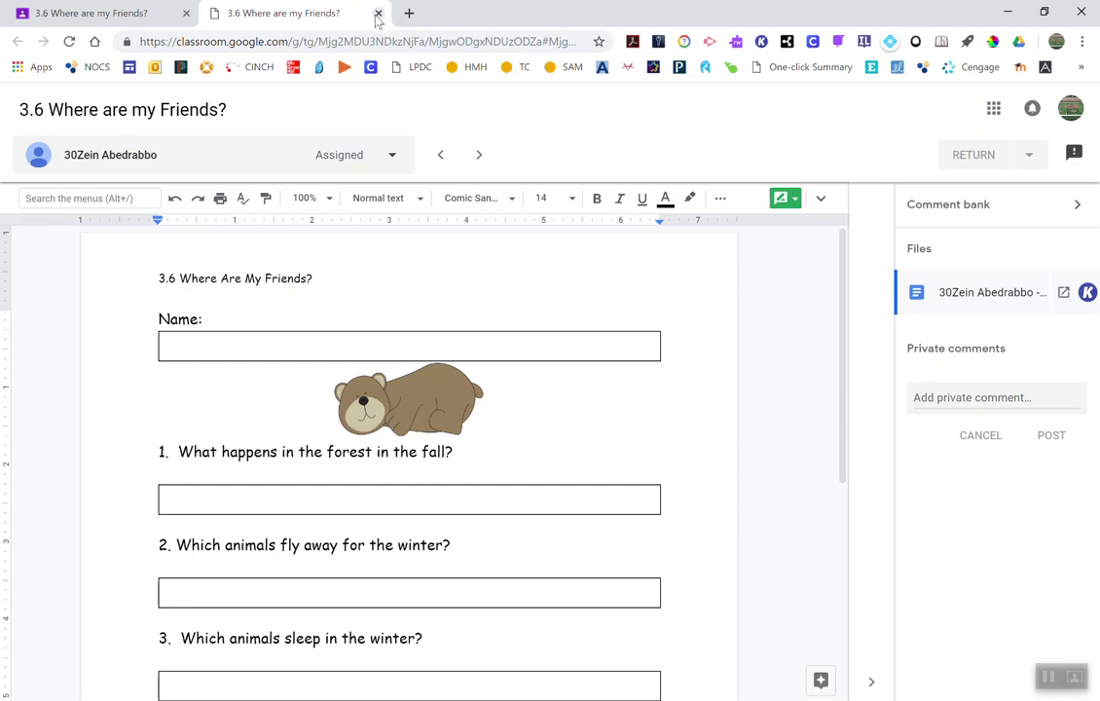
{"action": "left_click", "coordinate": [377, 13]}
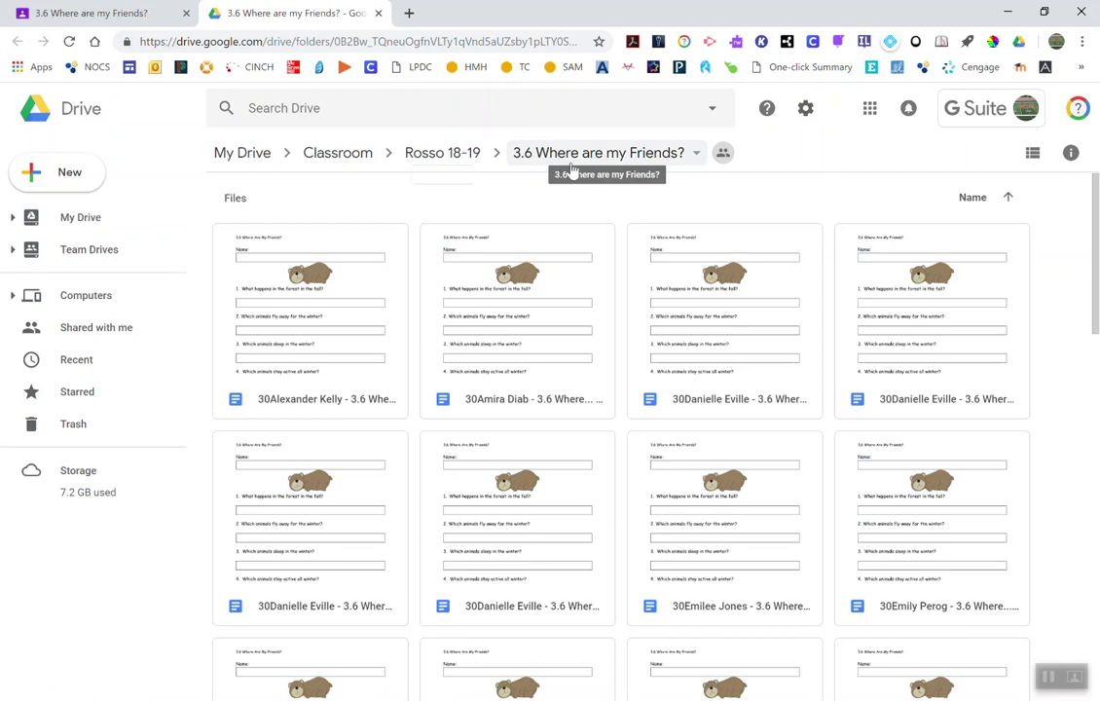
- Download the 3.6 Where are my Friends? Drive folder as a zip file, keeping the suggested file name and location
{"action": "left_click", "coordinate": [697, 156]}
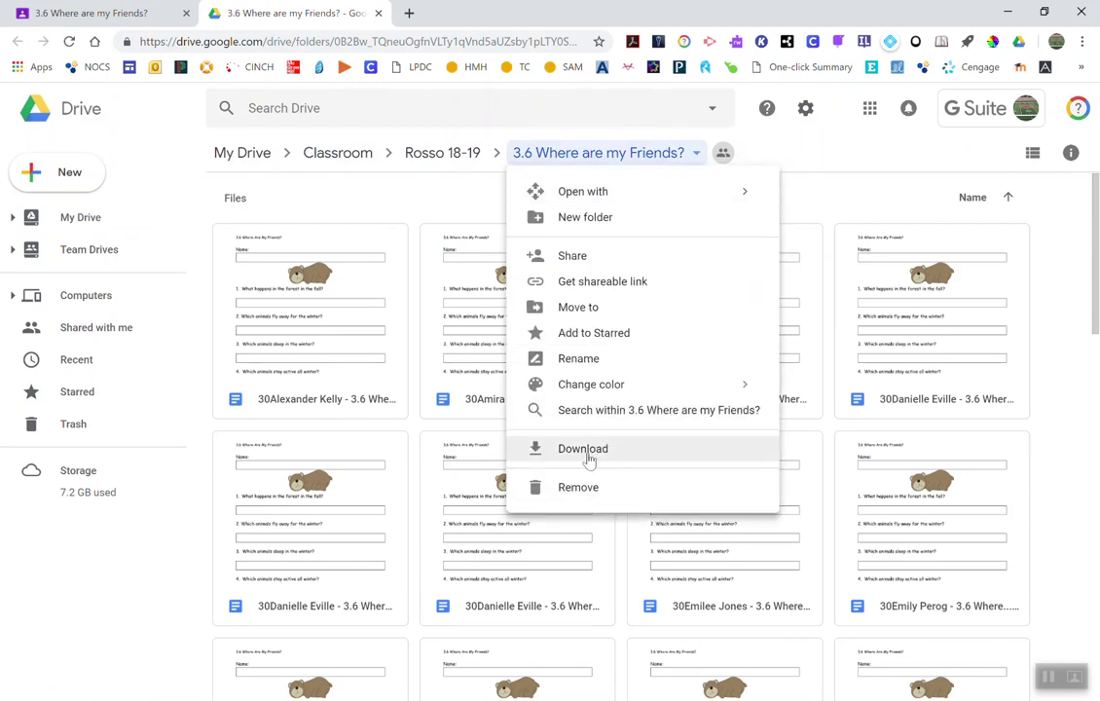
{"action": "left_click", "coordinate": [584, 450]}
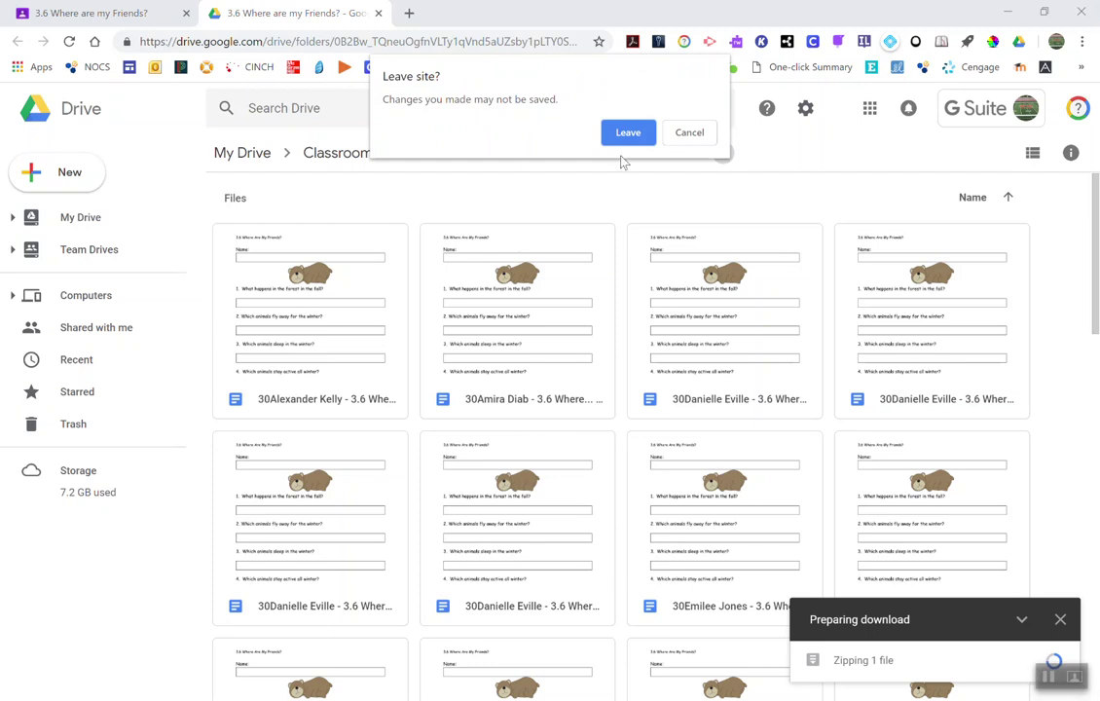
{"action": "left_click", "coordinate": [628, 133]}
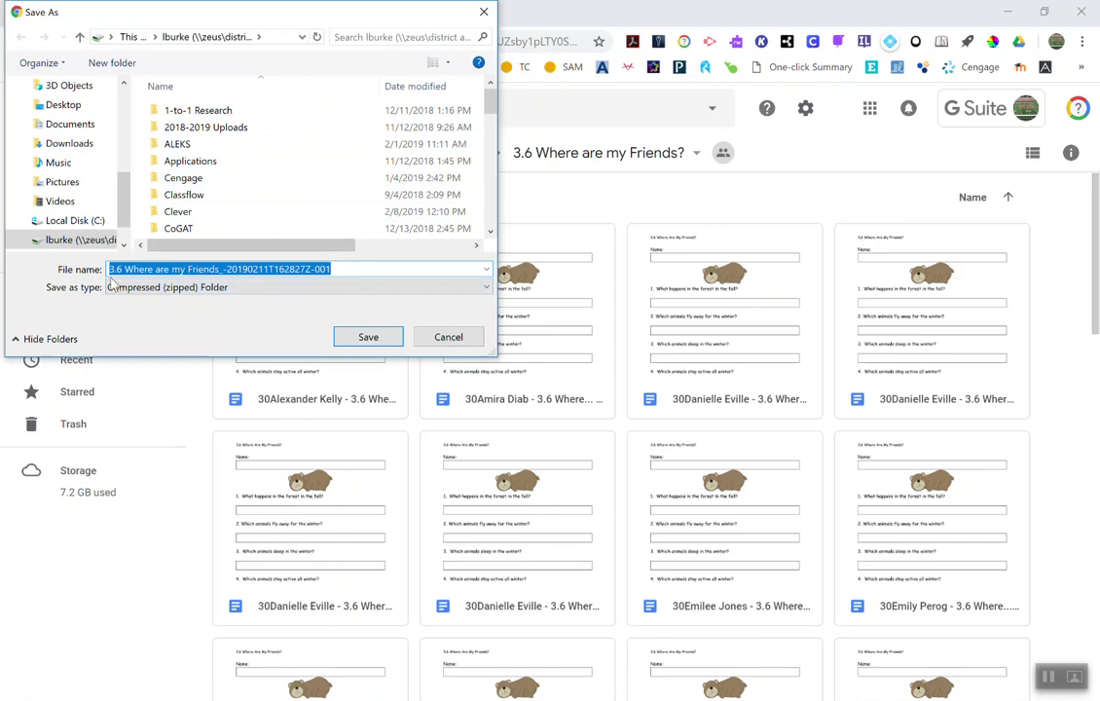
{"action": "left_click", "coordinate": [367, 336]}
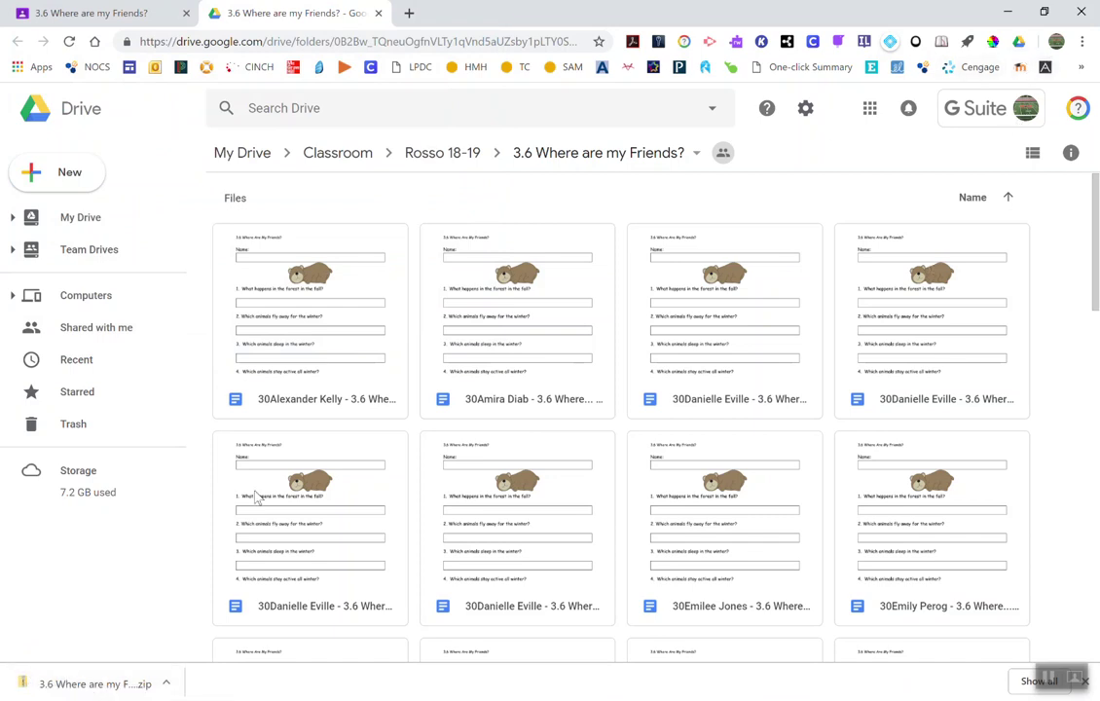
- Open the downloaded zip and extract all of its files into Z:\Frog and Toad Together
{"action": "left_click", "coordinate": [81, 687]}
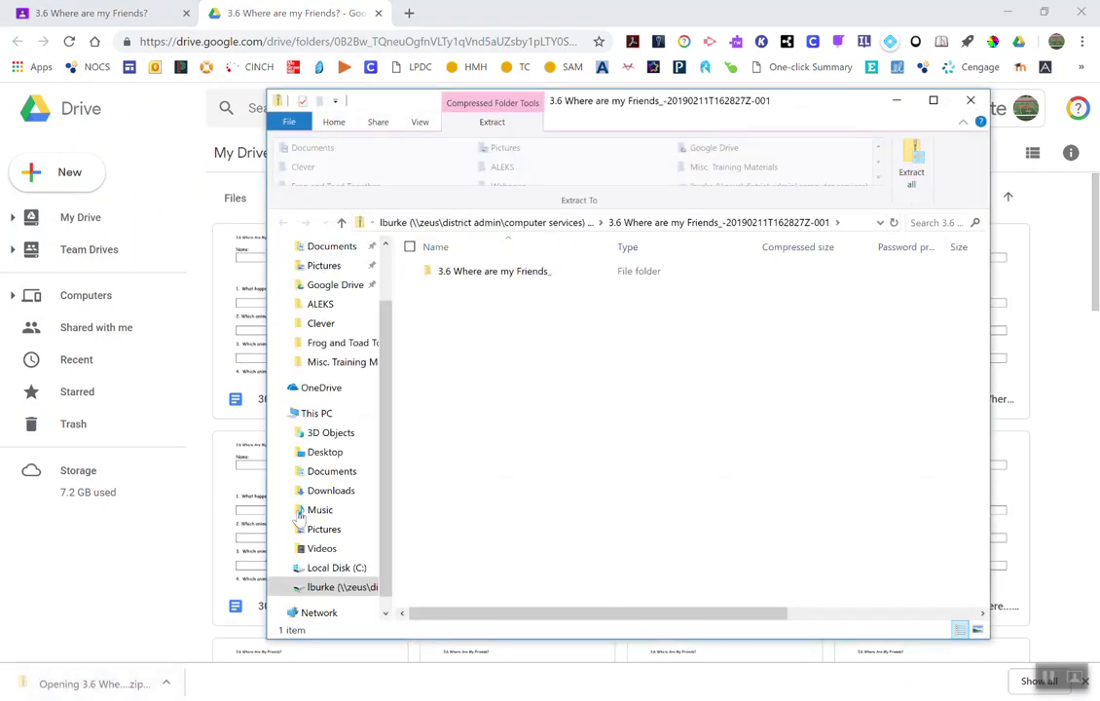
{"action": "double_click", "coordinate": [480, 277]}
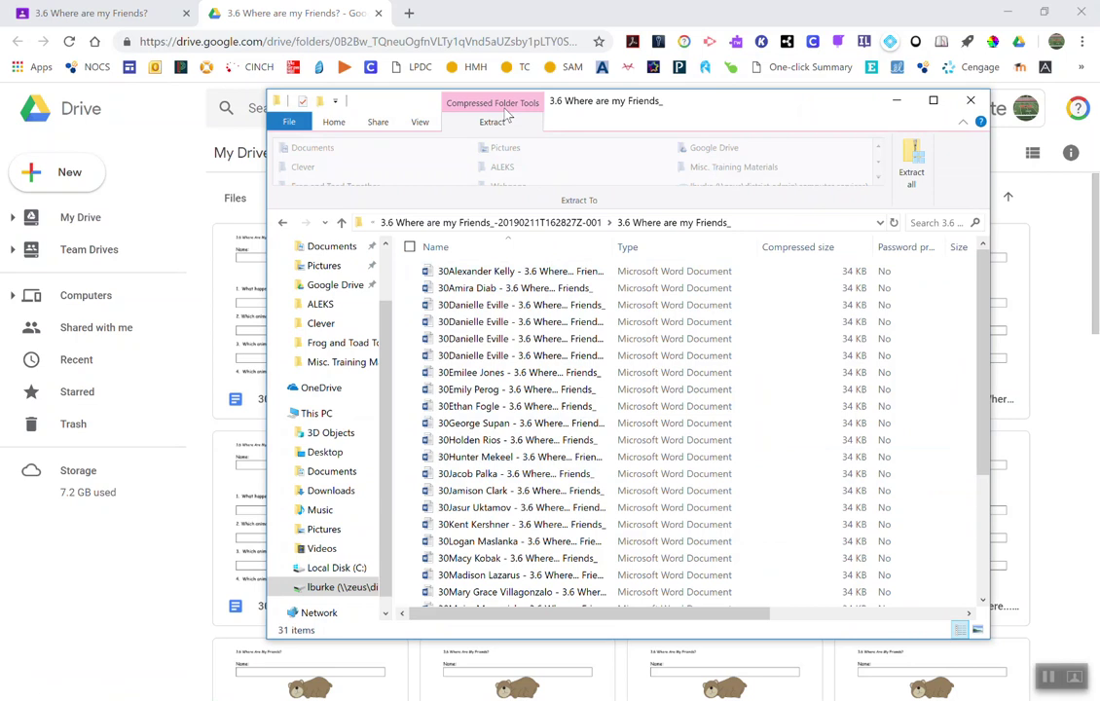
{"action": "left_click", "coordinate": [912, 173]}
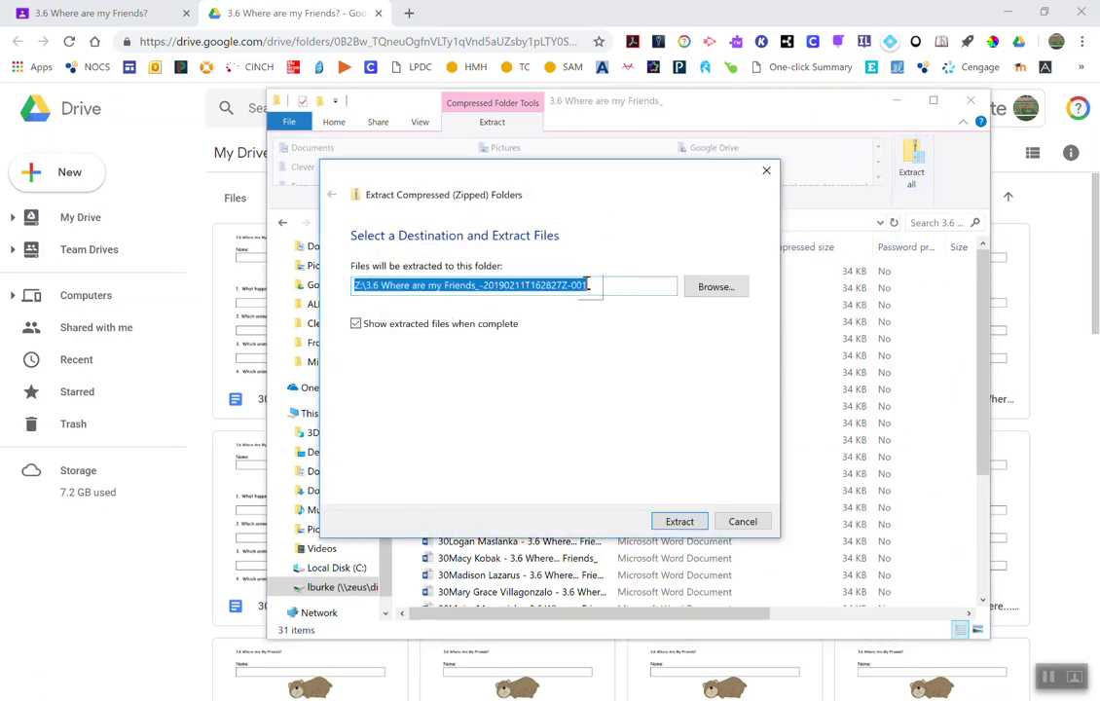
{"action": "left_click", "coordinate": [728, 286]}
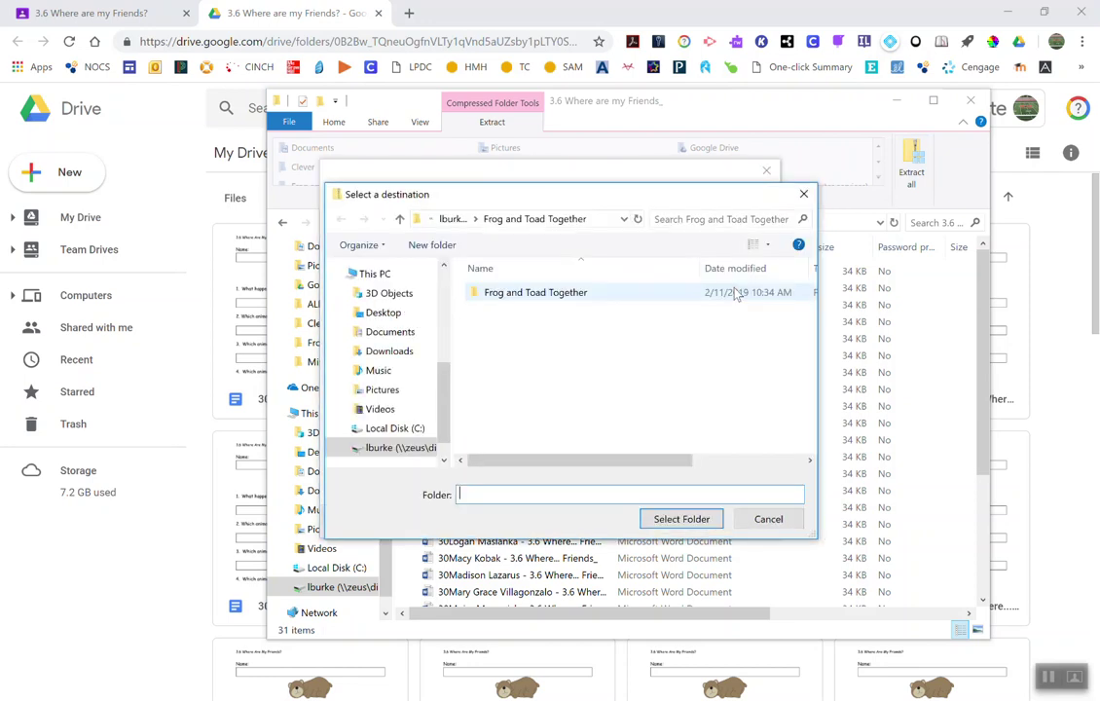
{"action": "left_click", "coordinate": [453, 218]}
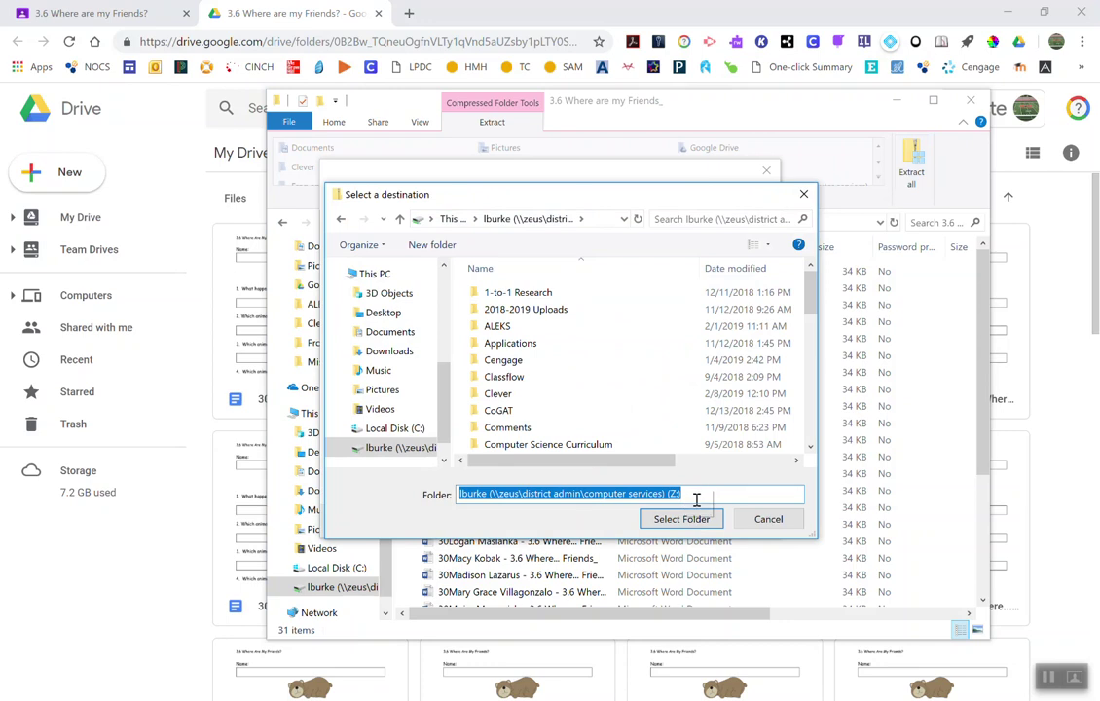
{"action": "scroll", "coordinate": [581, 353], "scroll_direction": "down", "scroll_amount": 9}
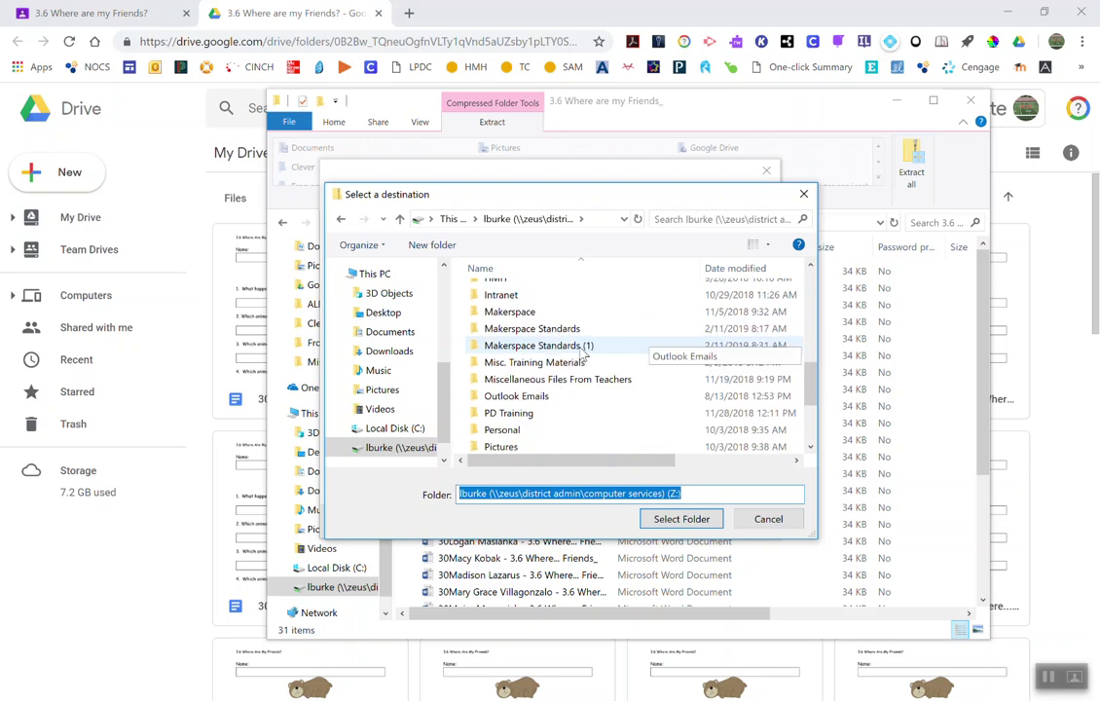
{"action": "scroll", "coordinate": [581, 354], "scroll_direction": "up", "scroll_amount": 5}
{"action": "left_click", "coordinate": [545, 348]}
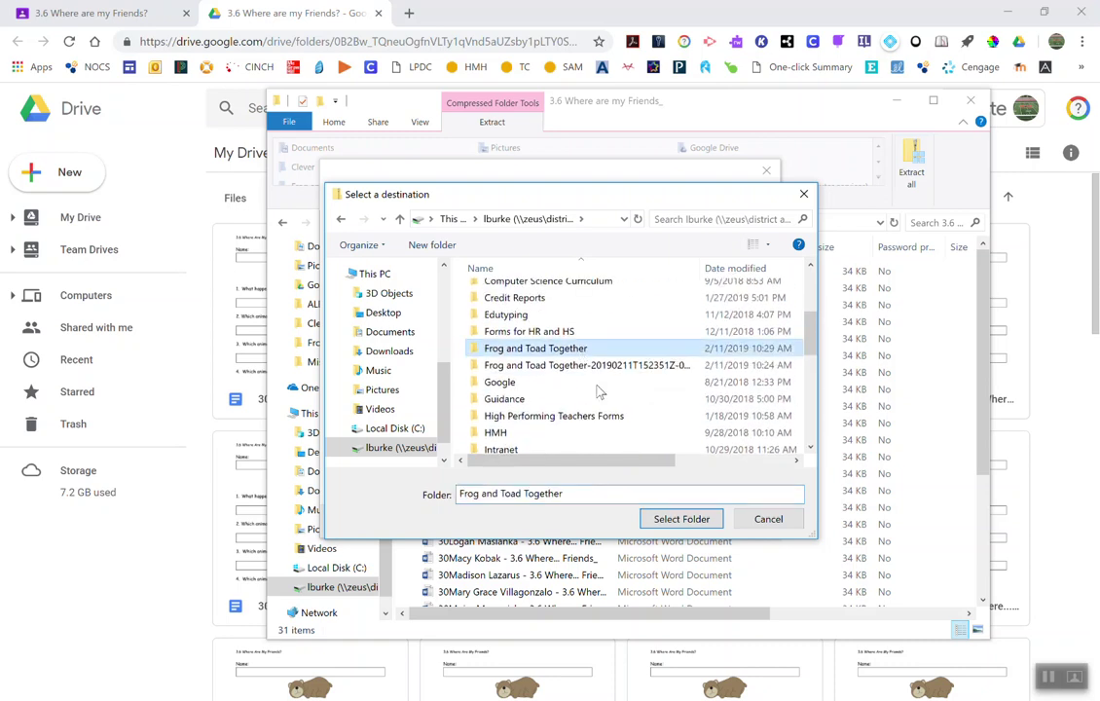
{"action": "left_click", "coordinate": [678, 517]}
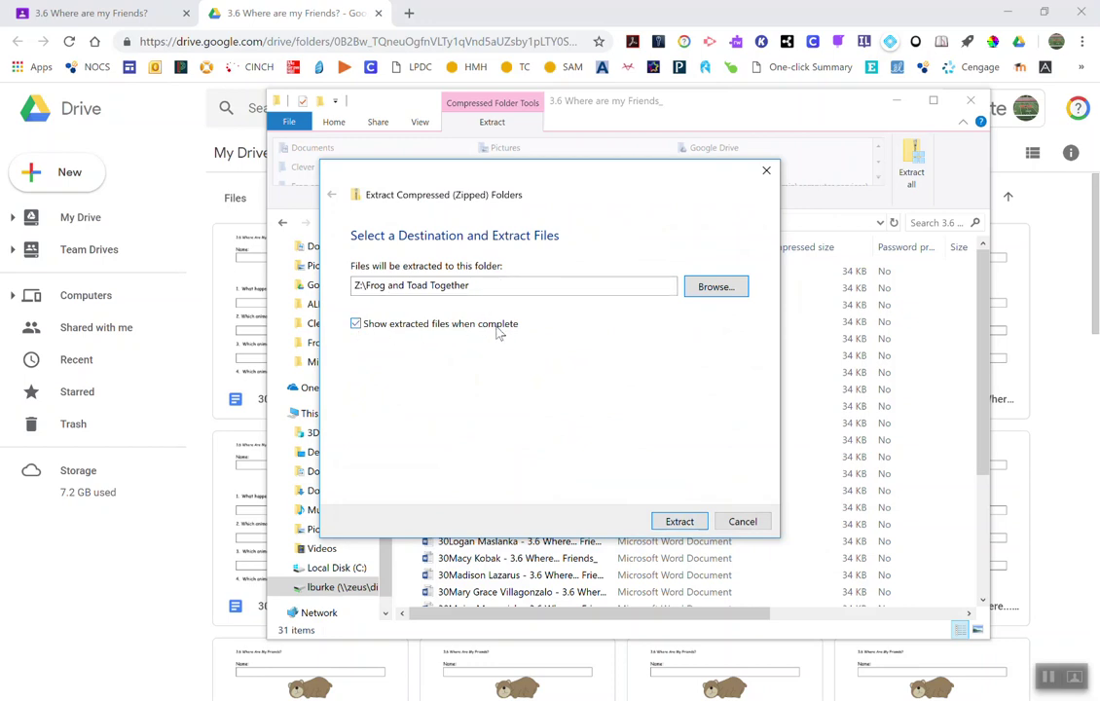
{"action": "left_click", "coordinate": [679, 522]}
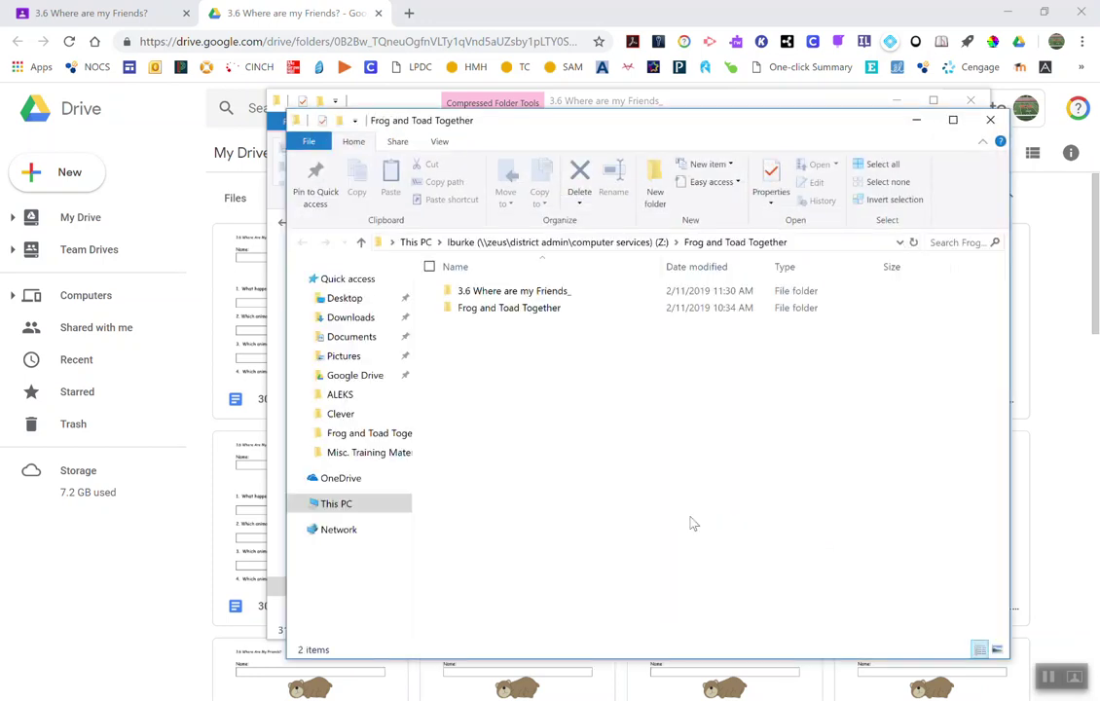
- Select the first 12 documents in the extracted 3.6 Where are my Friends_ folder and bring up the option to print them
{"action": "double_click", "coordinate": [536, 291]}
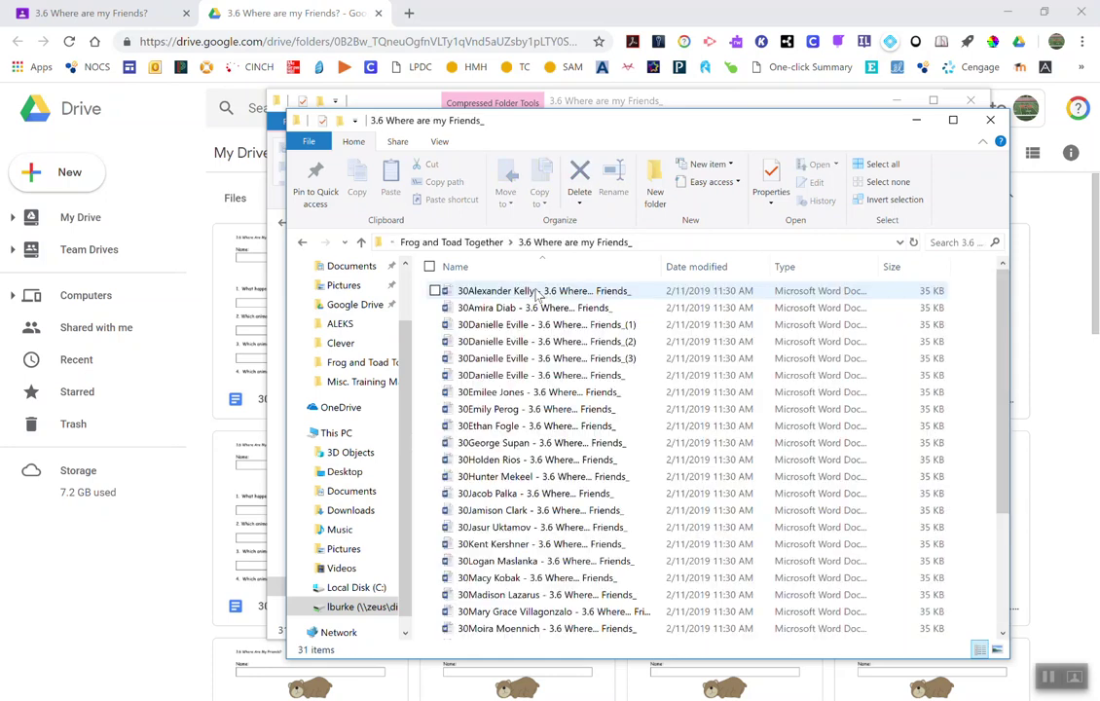
{"action": "left_click", "coordinate": [518, 292]}
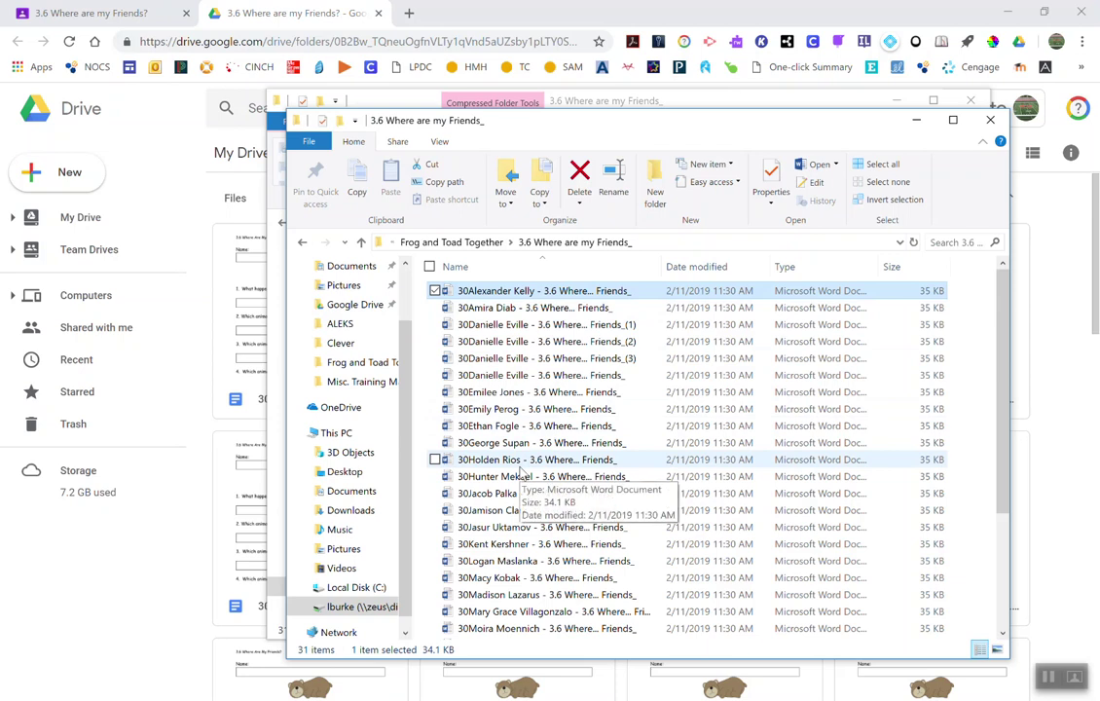
{"action": "left_click", "coordinate": [521, 467], "text": "shift"}
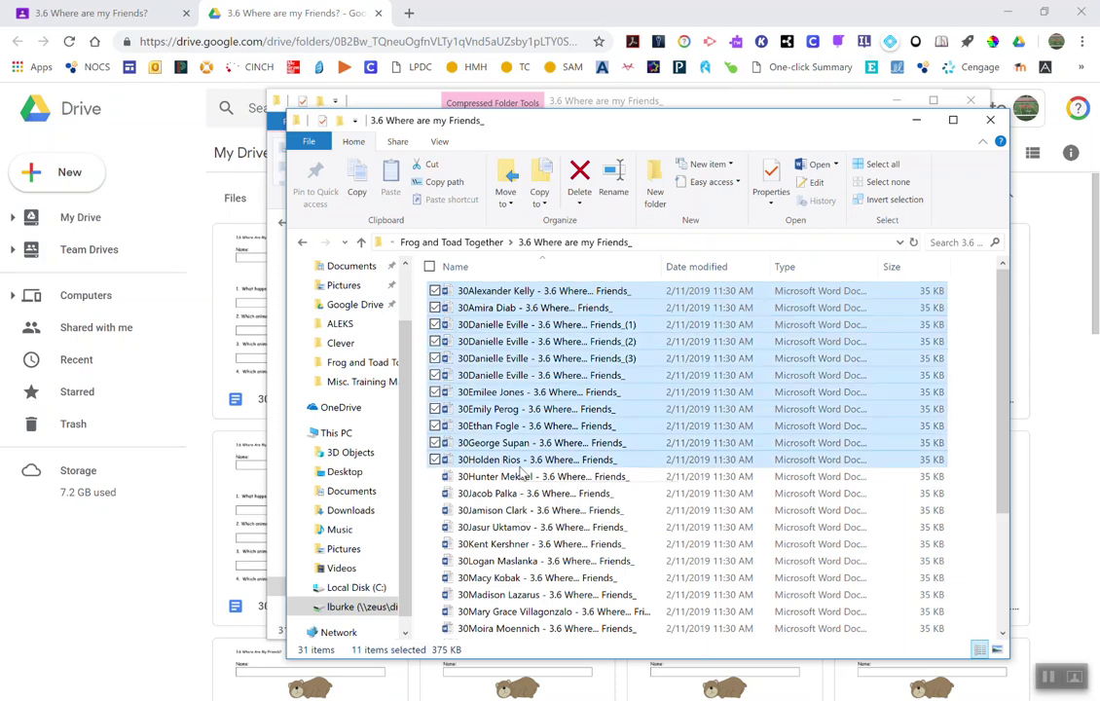
{"action": "left_click", "coordinate": [493, 291]}
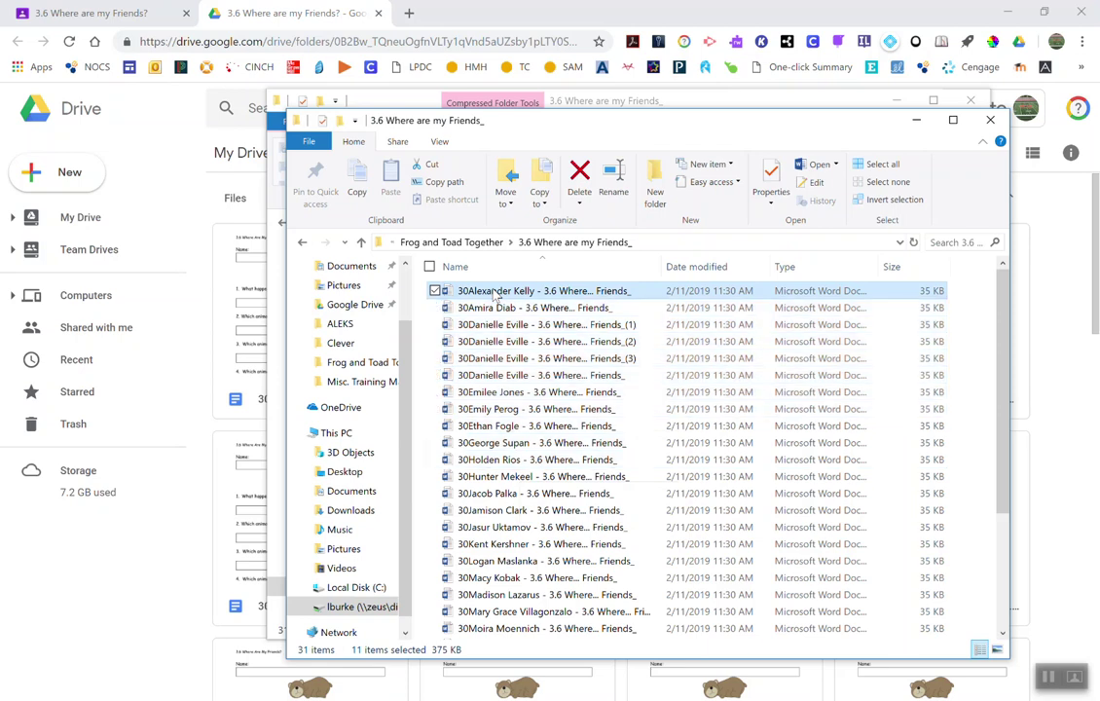
{"action": "left_click", "coordinate": [503, 476], "text": "shift"}
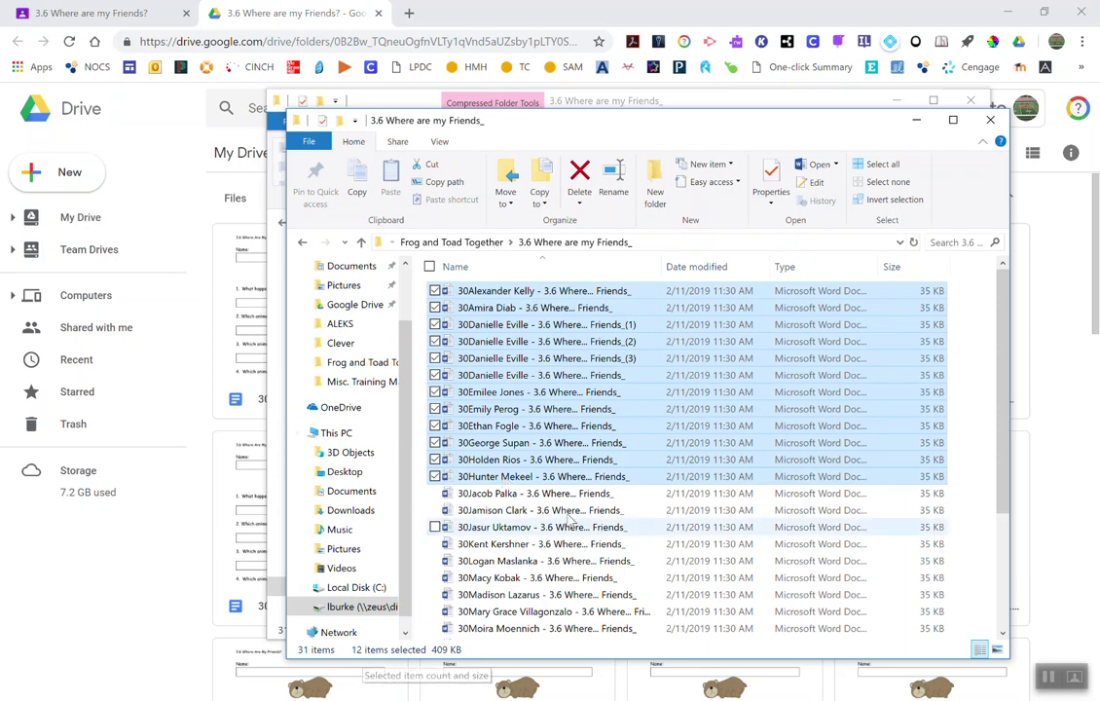
{"action": "left_click", "coordinate": [397, 143]}
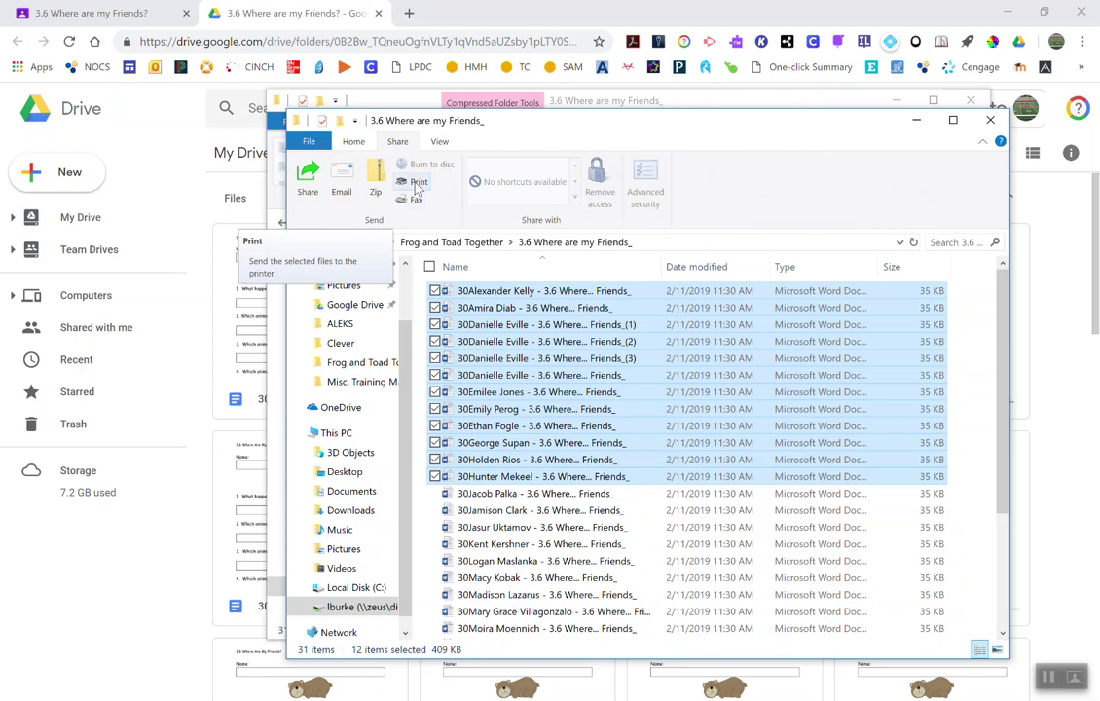
- Select all 19 remaining documents, from the thirteenth file to the last one in the folder
{"action": "left_click", "coordinate": [495, 493]}
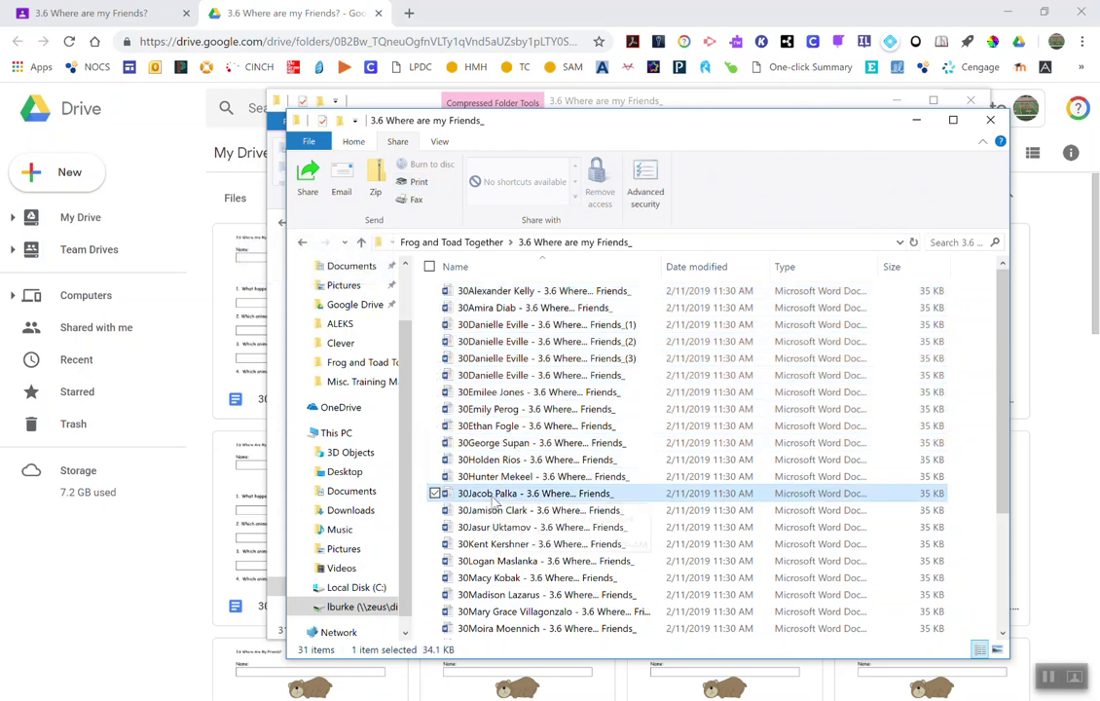
{"action": "left_click_drag", "start_coordinate": [1005, 502], "coordinate": [1005, 609]}
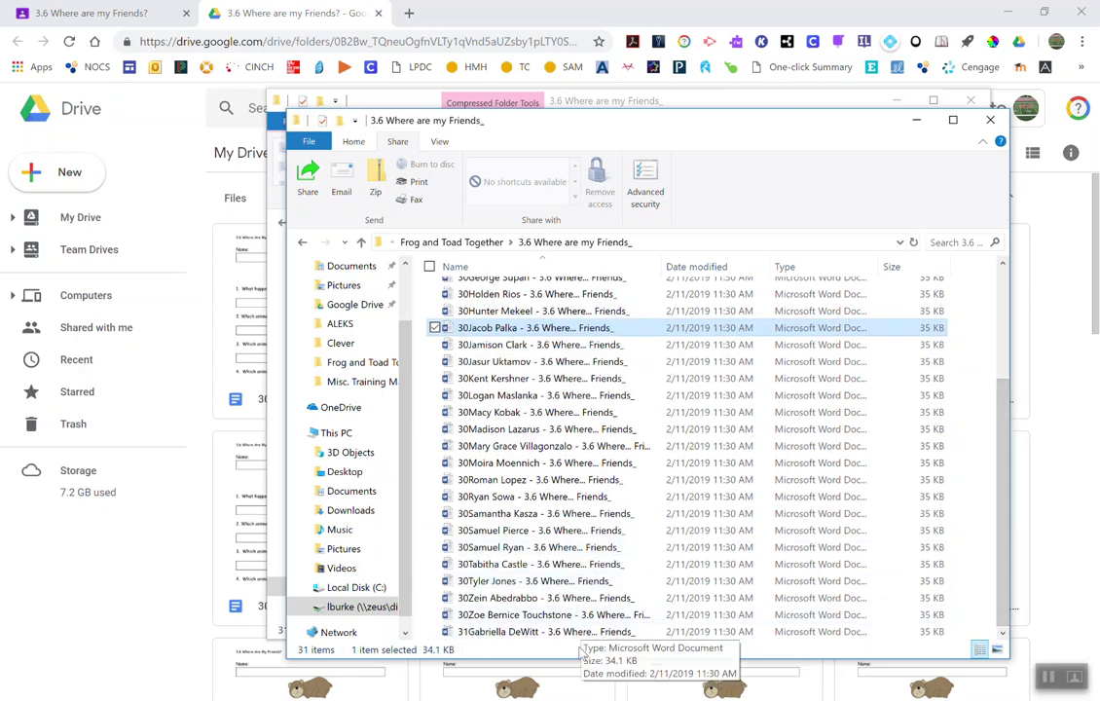
{"action": "left_click", "coordinate": [582, 633], "text": "shift"}
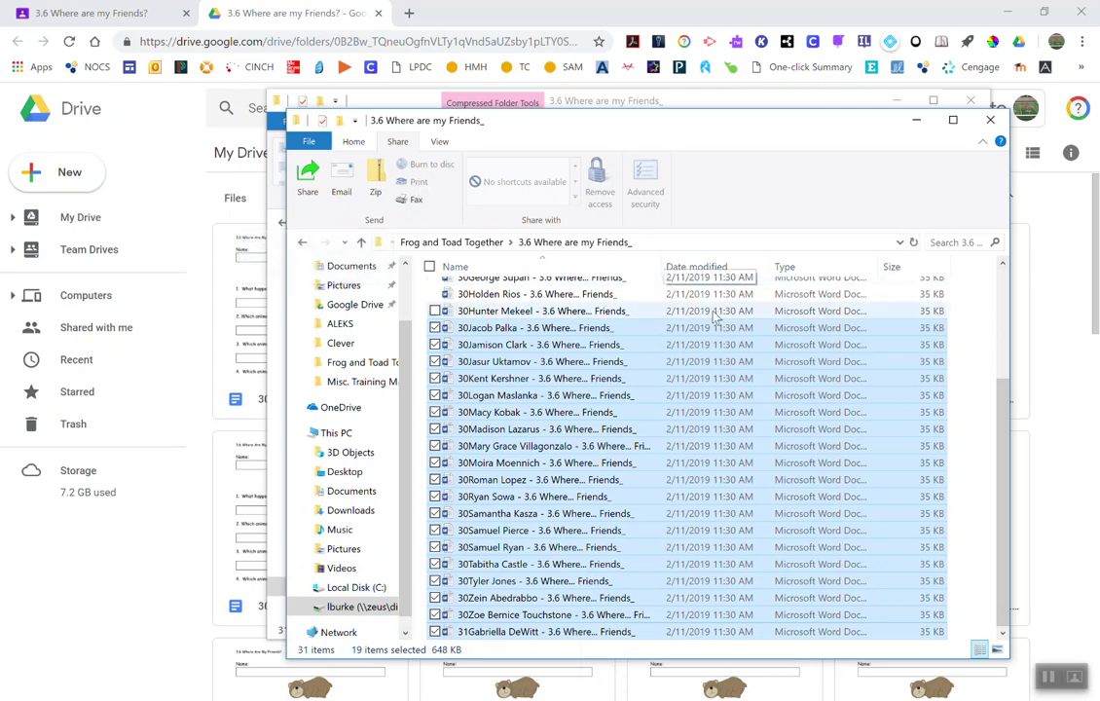
- Select a batch of 15 consecutive documents starting with the thirteenth file, and decline turning on Sticky Keys
{"action": "left_click", "coordinate": [680, 329]}
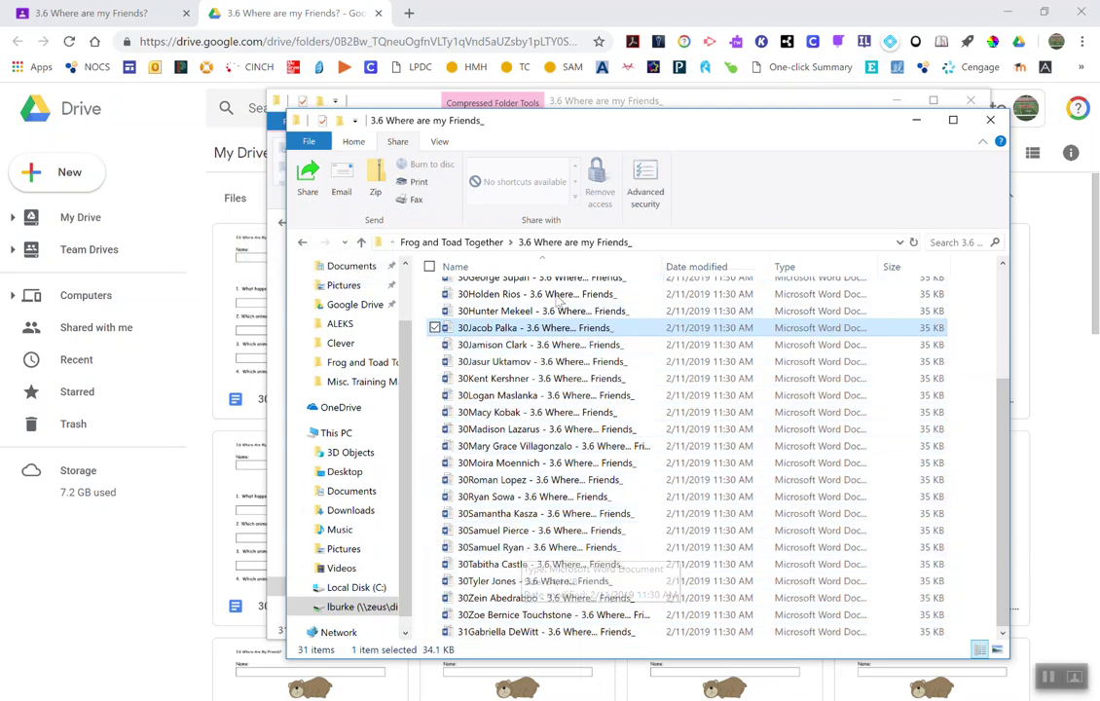
{"action": "left_click", "coordinate": [503, 566], "text": "shift"}
{"action": "key", "text": "shift"}
{"action": "key", "text": "shift"}
{"action": "key", "text": "shift"}
{"action": "key", "text": "shift"}
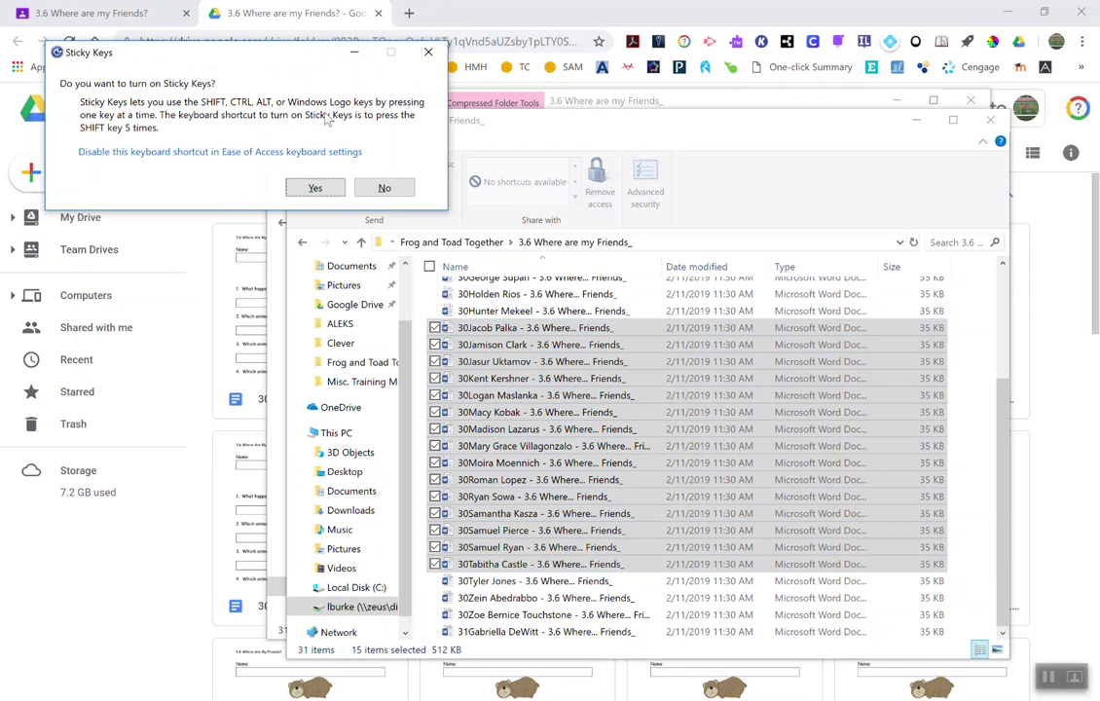
{"action": "left_click", "coordinate": [385, 187]}
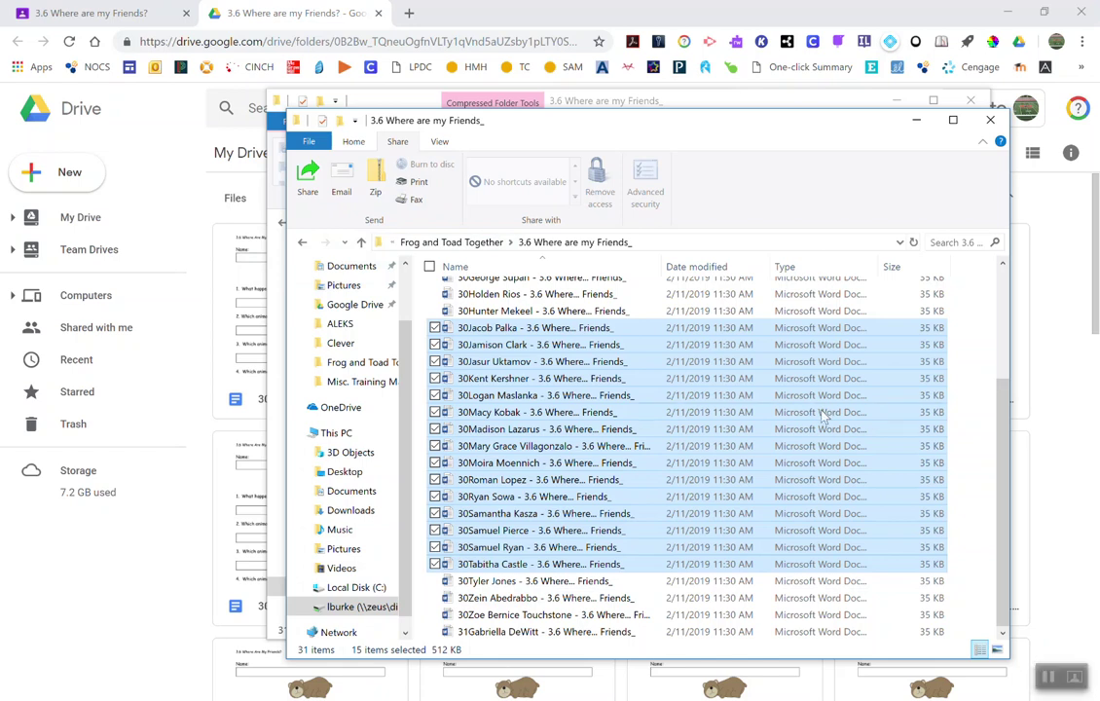
- Clear the batch selection and return to the start of the file list
{"action": "left_click", "coordinate": [732, 480]}
{"action": "scroll", "coordinate": [732, 490], "scroll_direction": "up", "scroll_amount": 3}
{"action": "scroll", "coordinate": [732, 490], "scroll_direction": "up", "scroll_amount": 1}
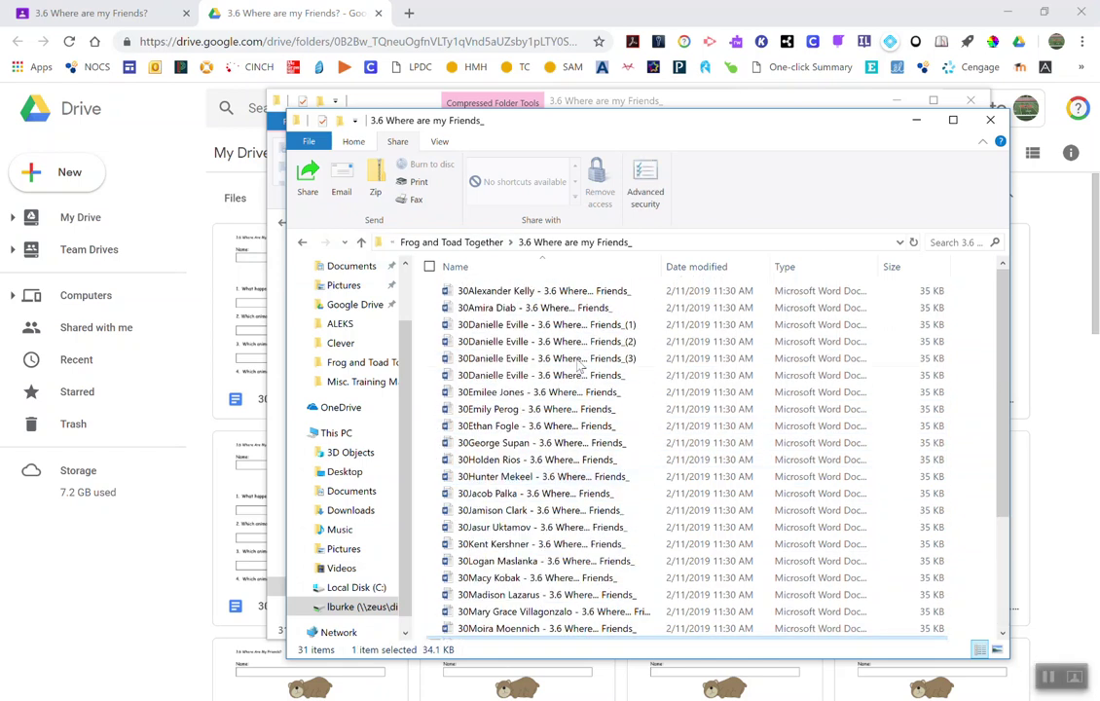